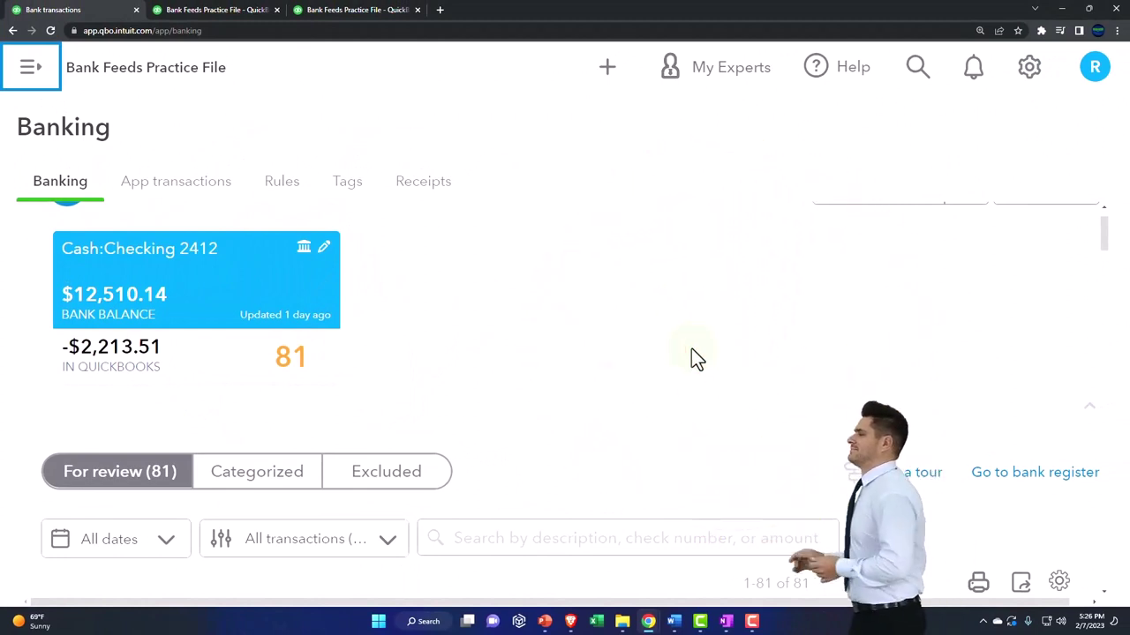
Step: Expand the 08/17/2022 PRIMERICA01 ACH transaction for $50.00 in the list of bank transactions for review
scroll(691, 348, down, 2)
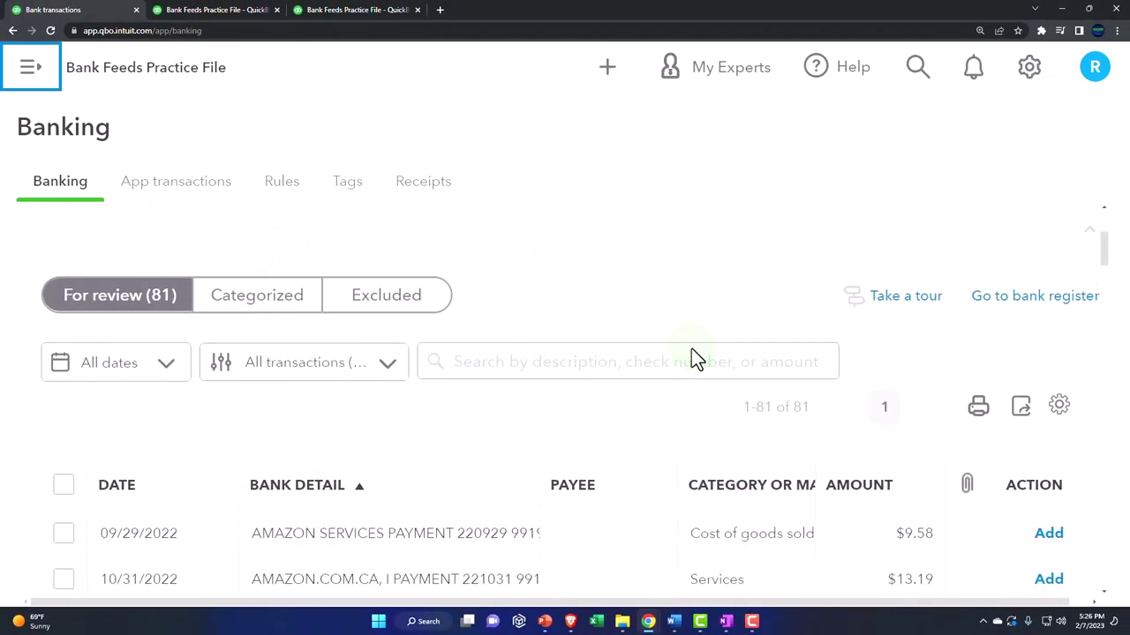
scroll(693, 357, down, 2)
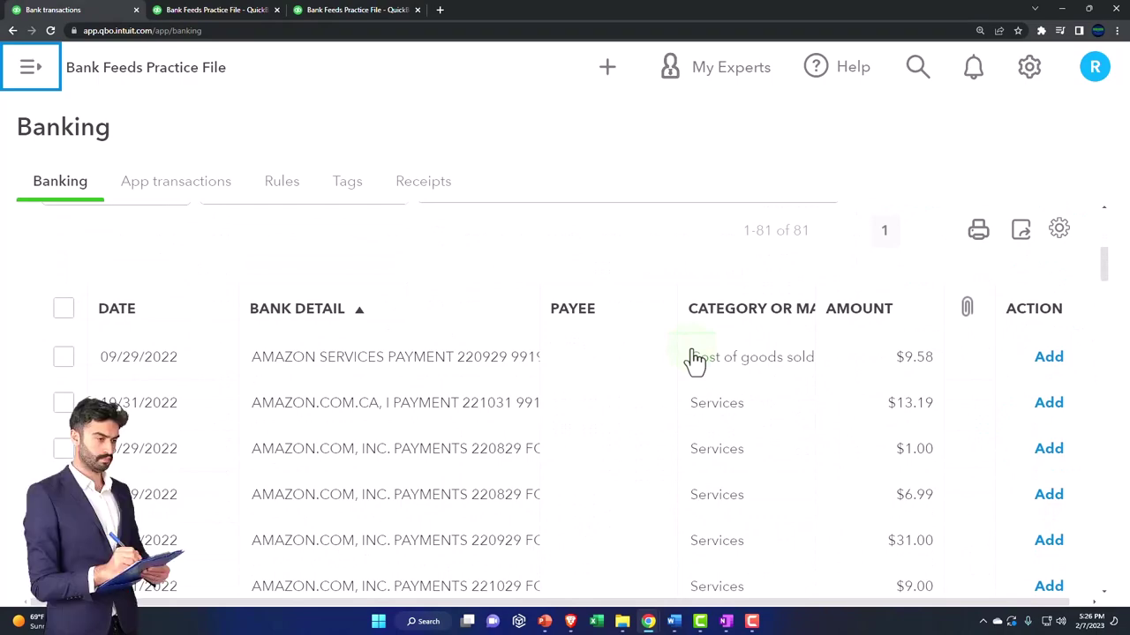
scroll(696, 360, down, 3)
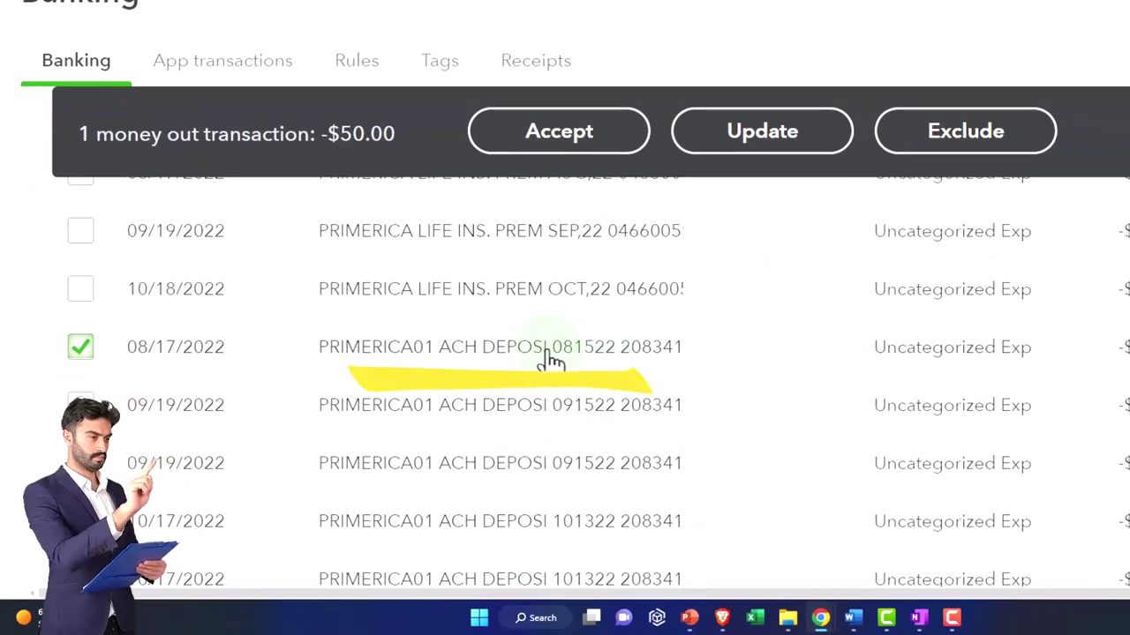
click(552, 361)
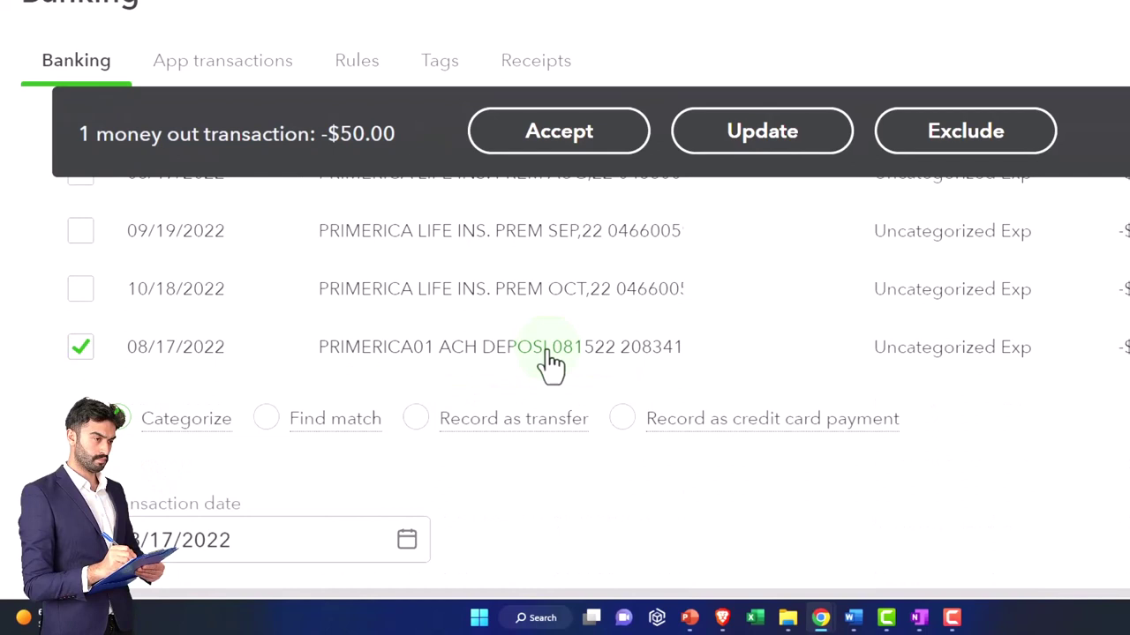
scroll(551, 362, down, 3)
key(ctrl+minus)
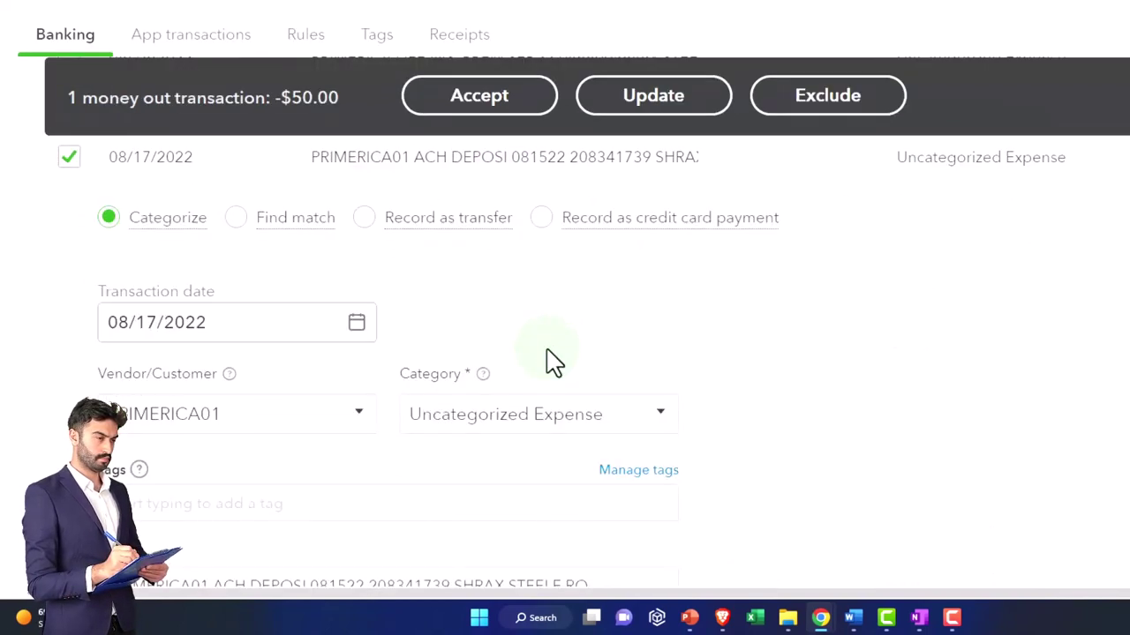
key(ctrl+minus)
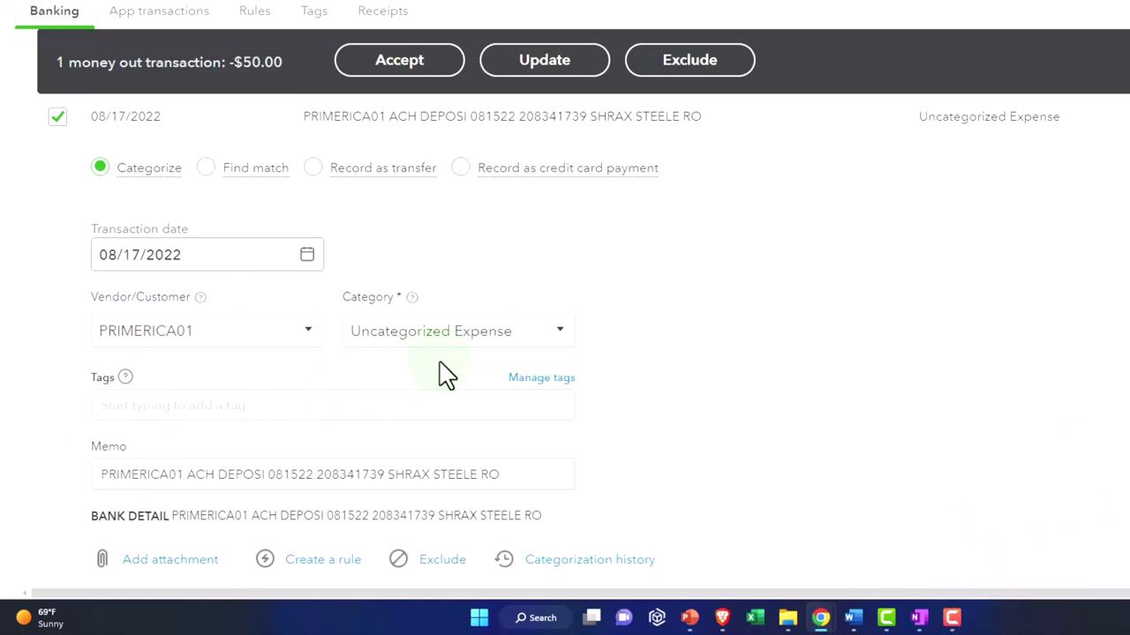
Step: Set the category of the 08/17/2022 PRIMERICA01 transaction to Inventory Asset
click(563, 343)
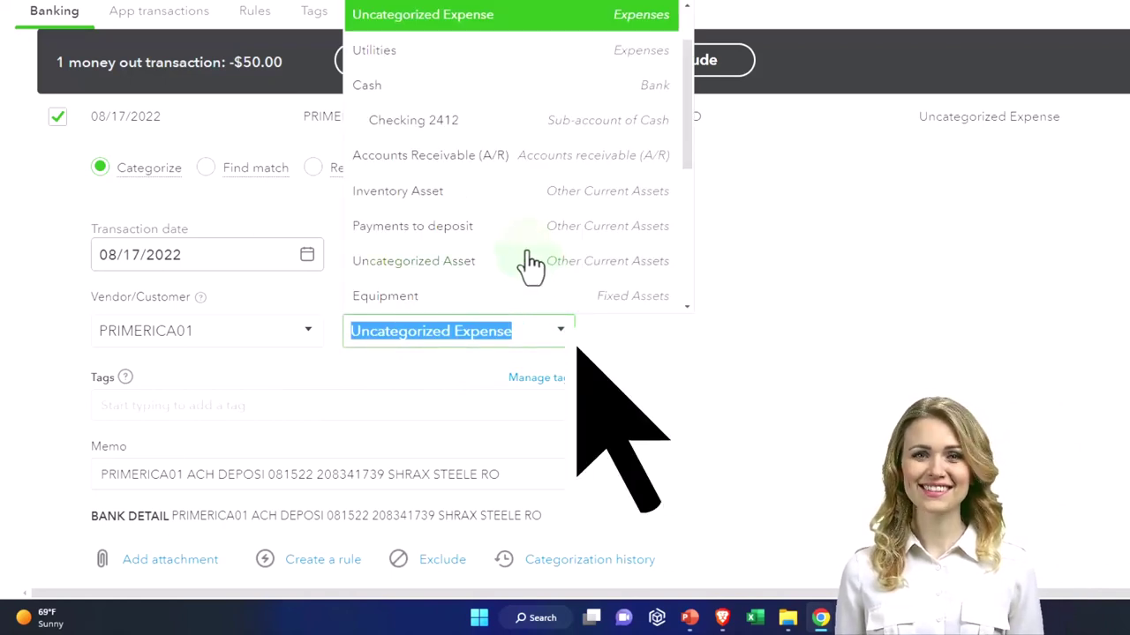
scroll(531, 263, down, 4)
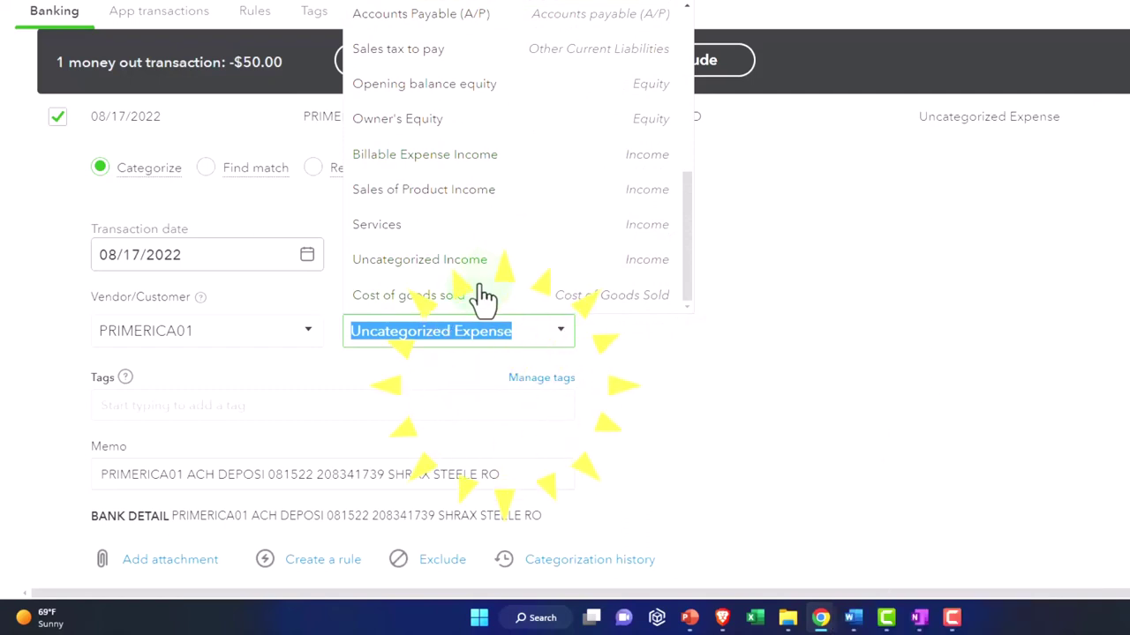
scroll(484, 299, up, 4)
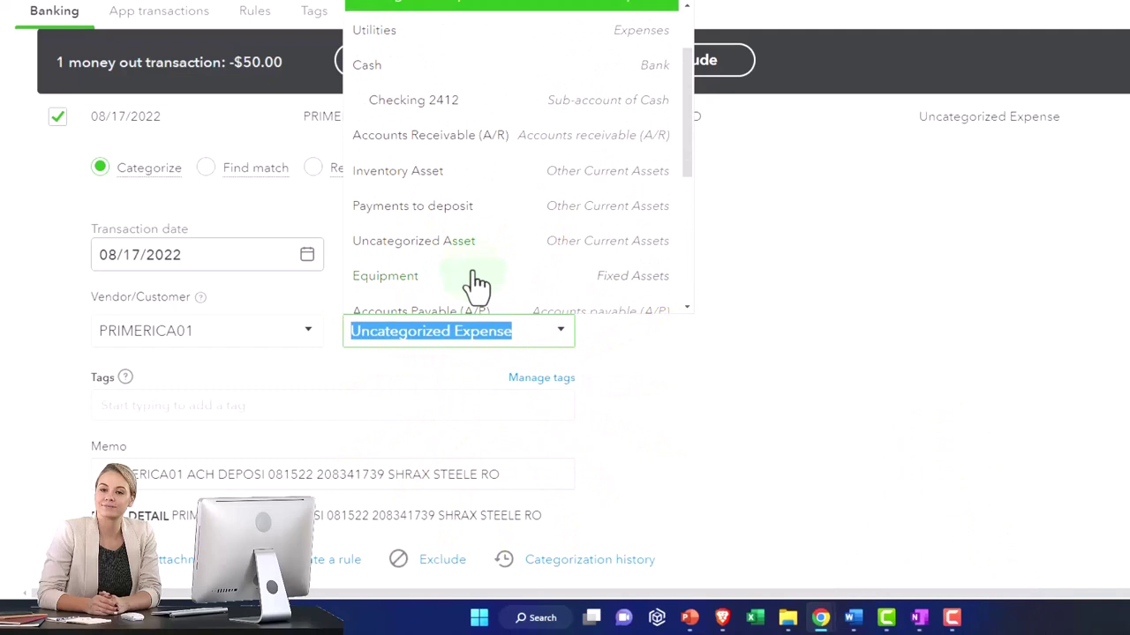
click(561, 175)
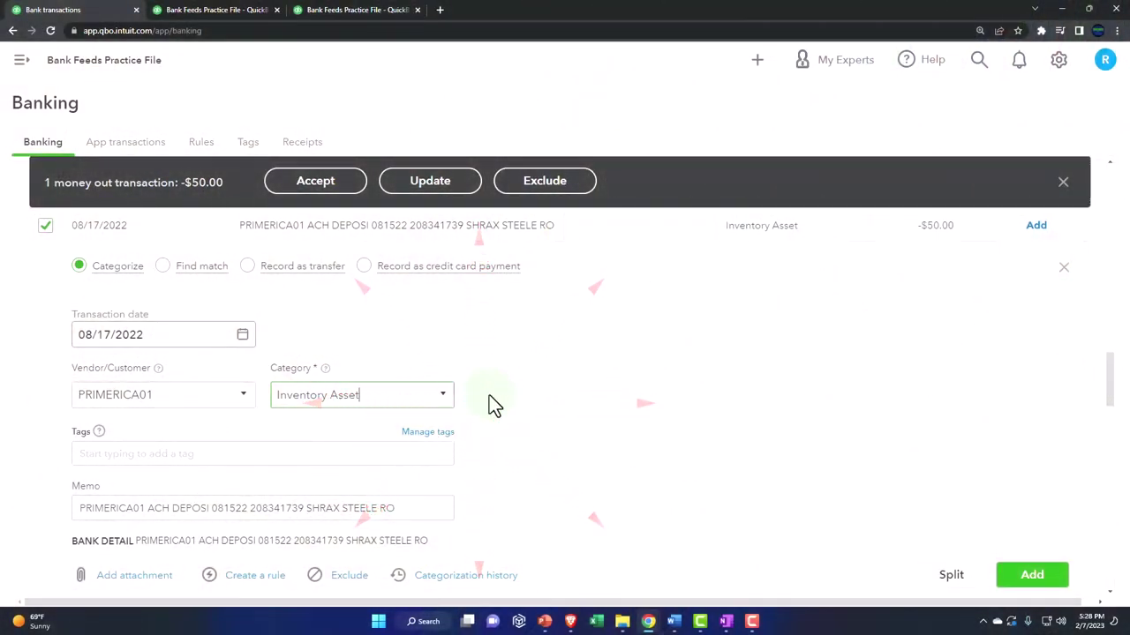
Step: Examine the split form for the PRIMERICA01 transaction, including its category, description and amount lines, and close it without splitting
scroll(490, 397, down, 1)
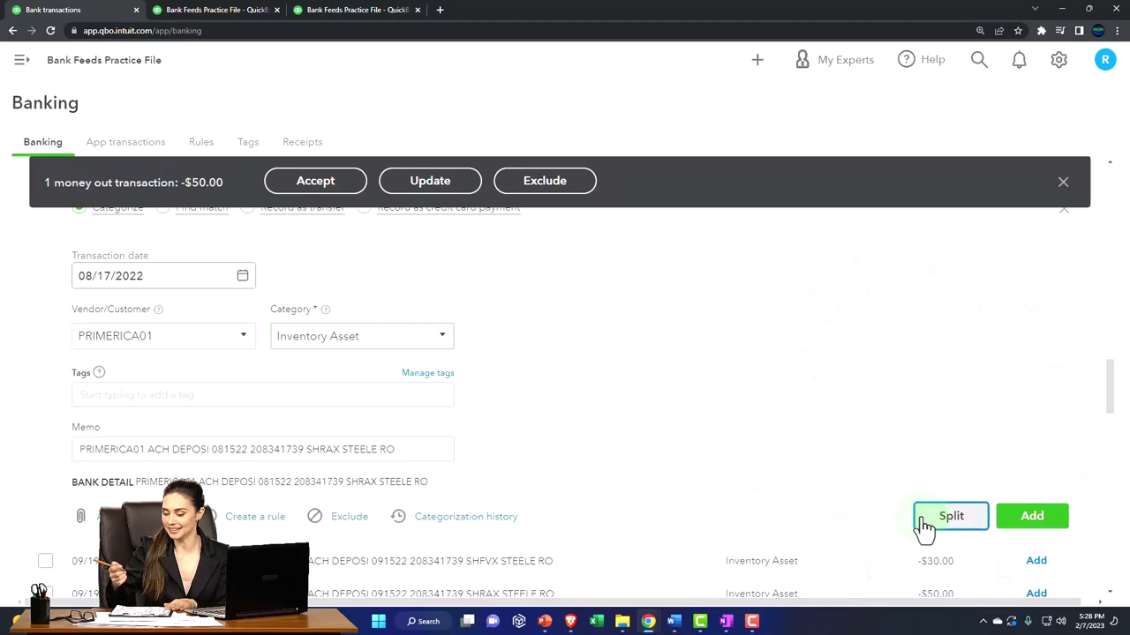
click(924, 526)
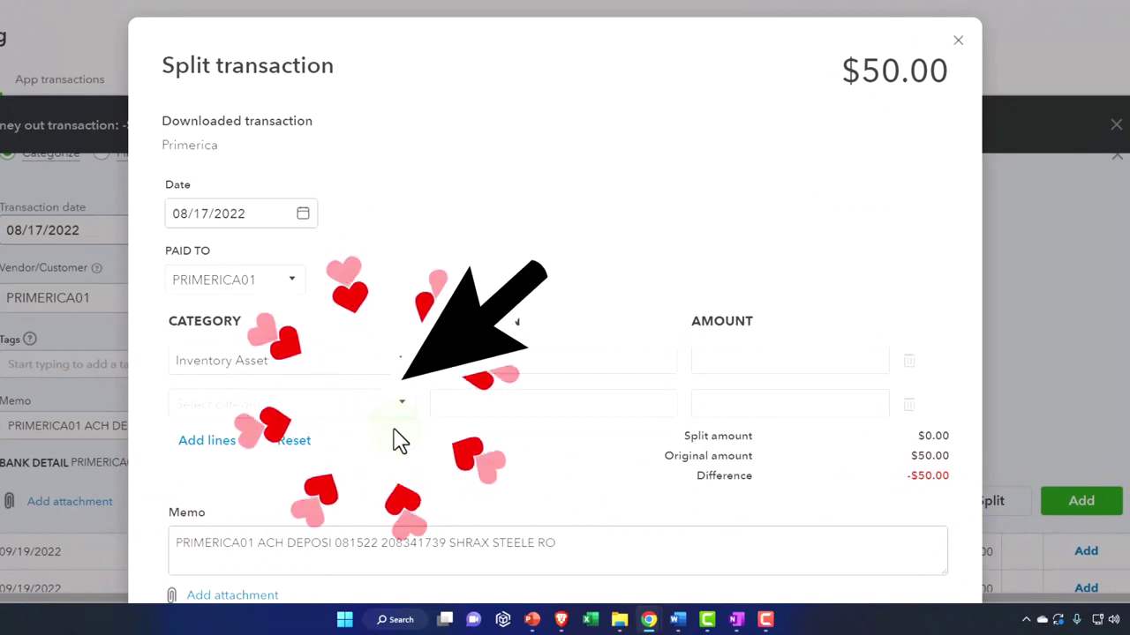
scroll(397, 439, down, 2)
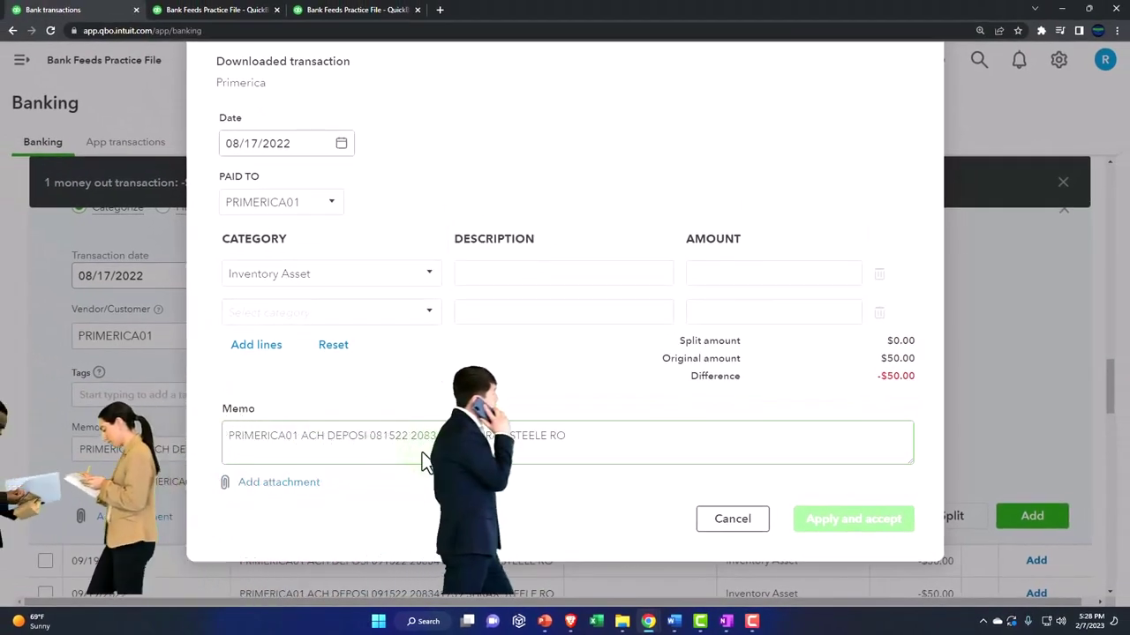
scroll(422, 452, up, 2)
click(886, 185)
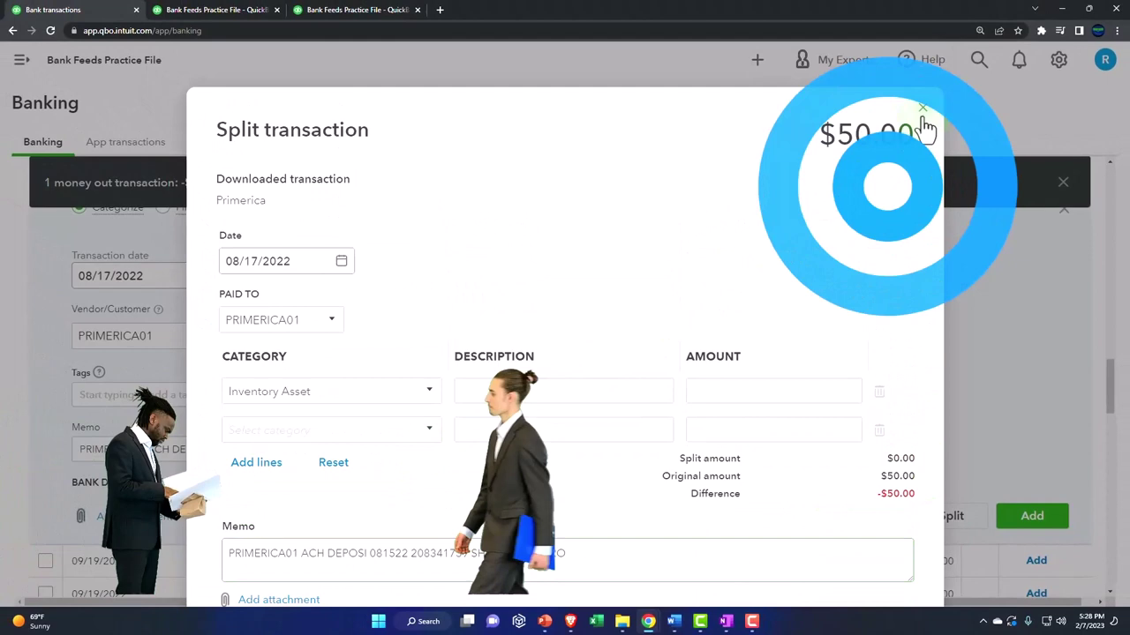
click(923, 109)
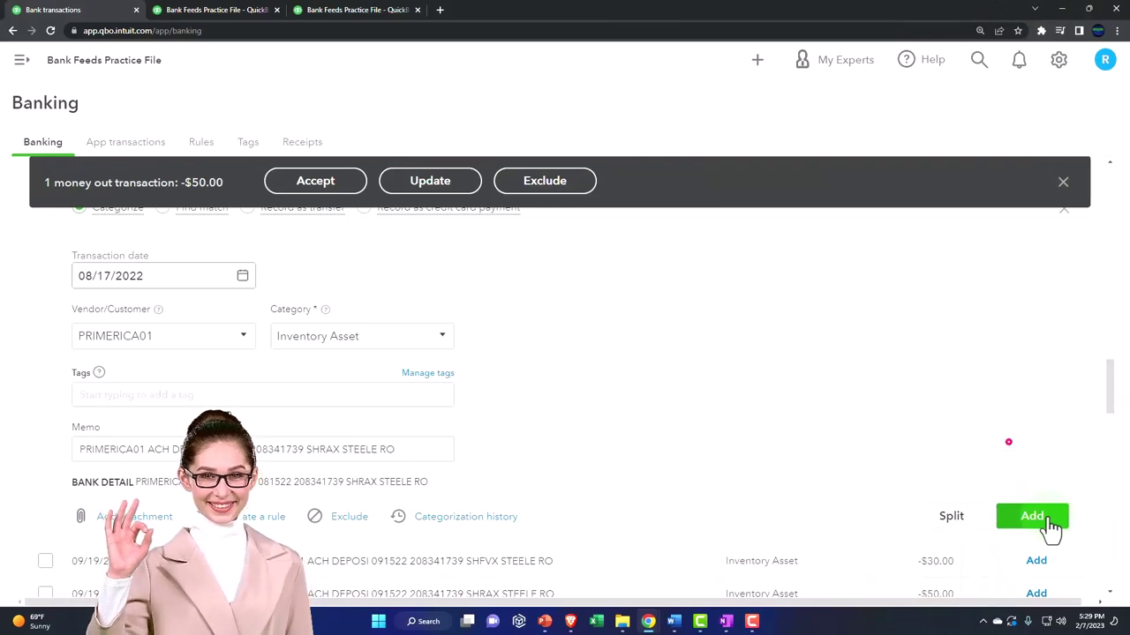
Step: Add the categorized PRIMERICA01 transaction to the books and rerun the Balance Sheet report
click(1049, 521)
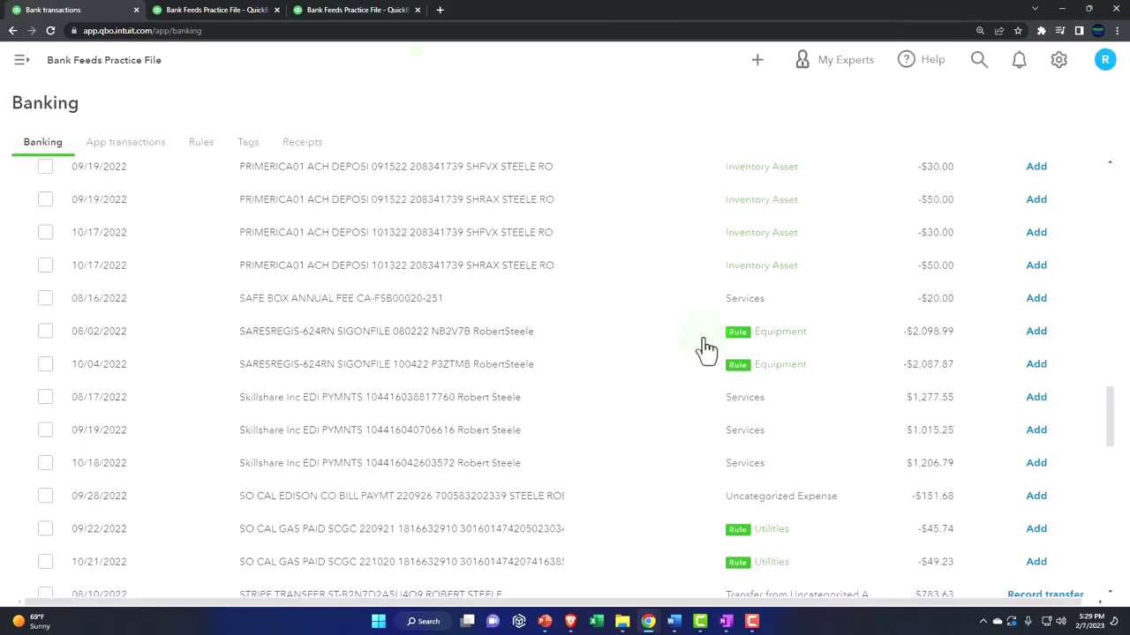
click(215, 12)
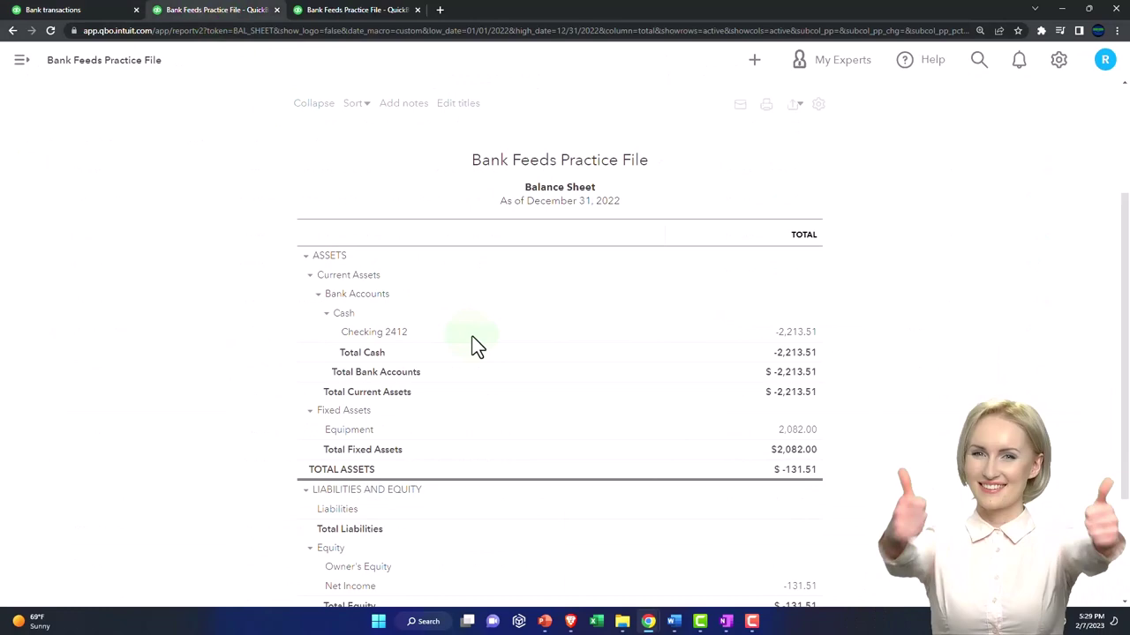
click(487, 318)
click(670, 221)
scroll(660, 323, down, 2)
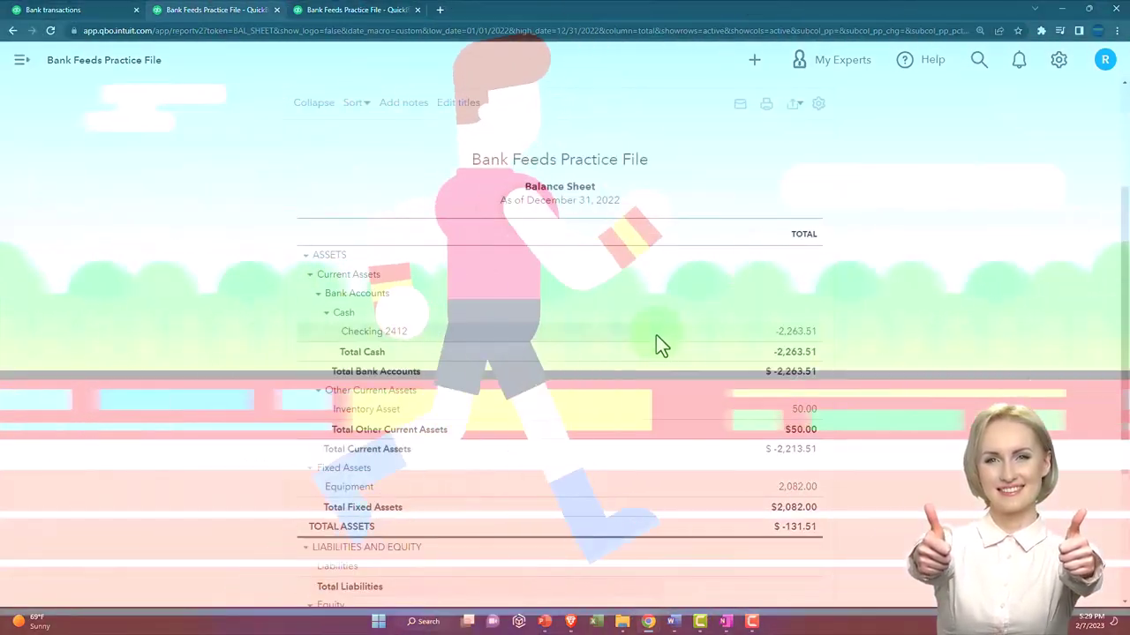
Step: Open the transaction report behind the Checking 2412 balance and examine its amounts and split accounts
key(ctrl+plus)
key(ctrl+plus)
key(ctrl+plus)
key(ctrl+plus)
scroll(807, 416, down, 1)
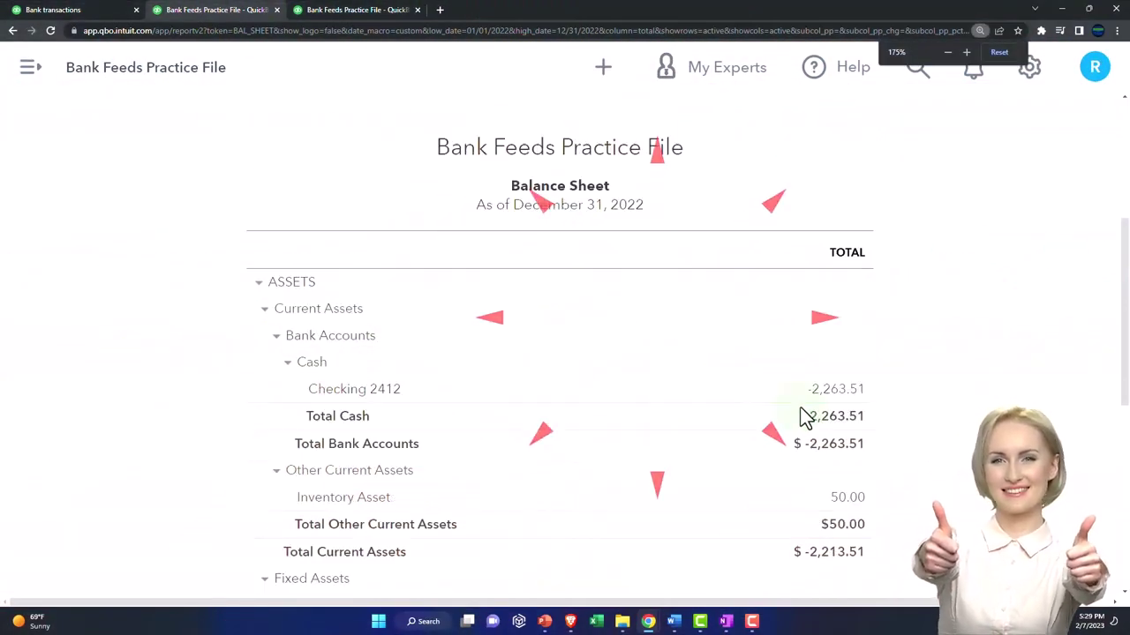
click(829, 395)
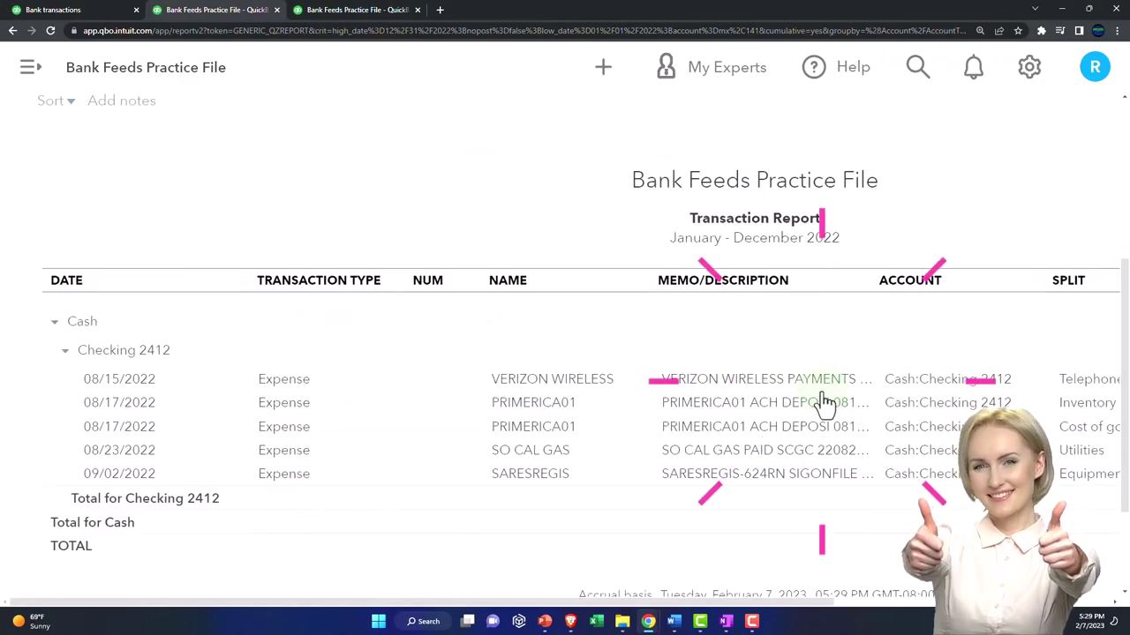
key(ctrl+minus)
key(ctrl+minus)
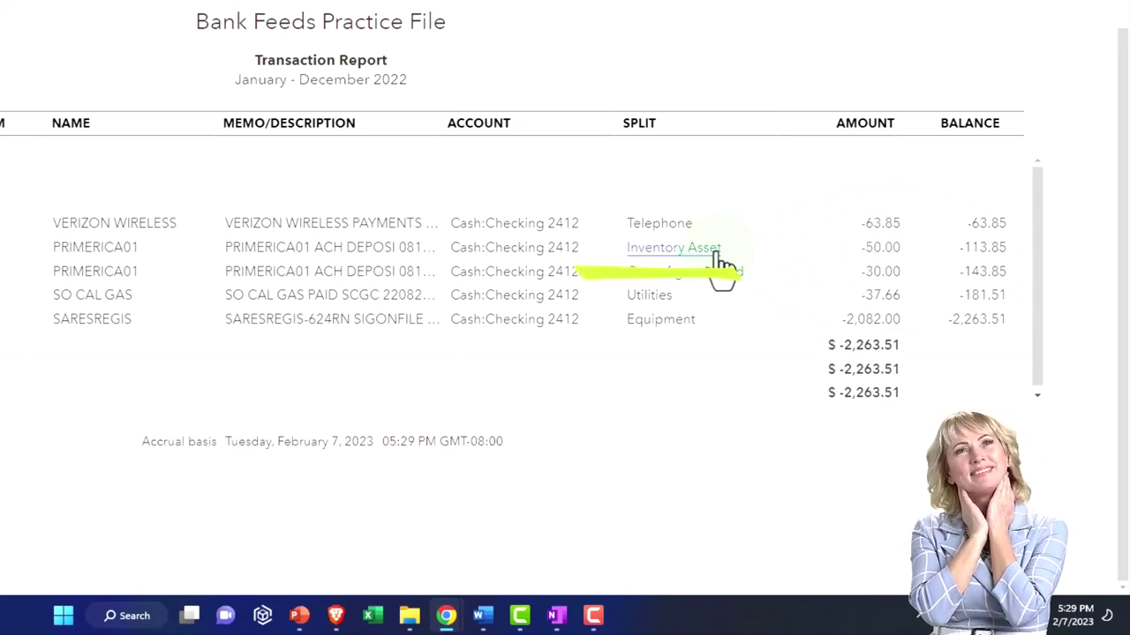
Step: Open the PRIMERICA01 expense assigned to Inventory Asset, review its category and item details, and close the form
click(220, 378)
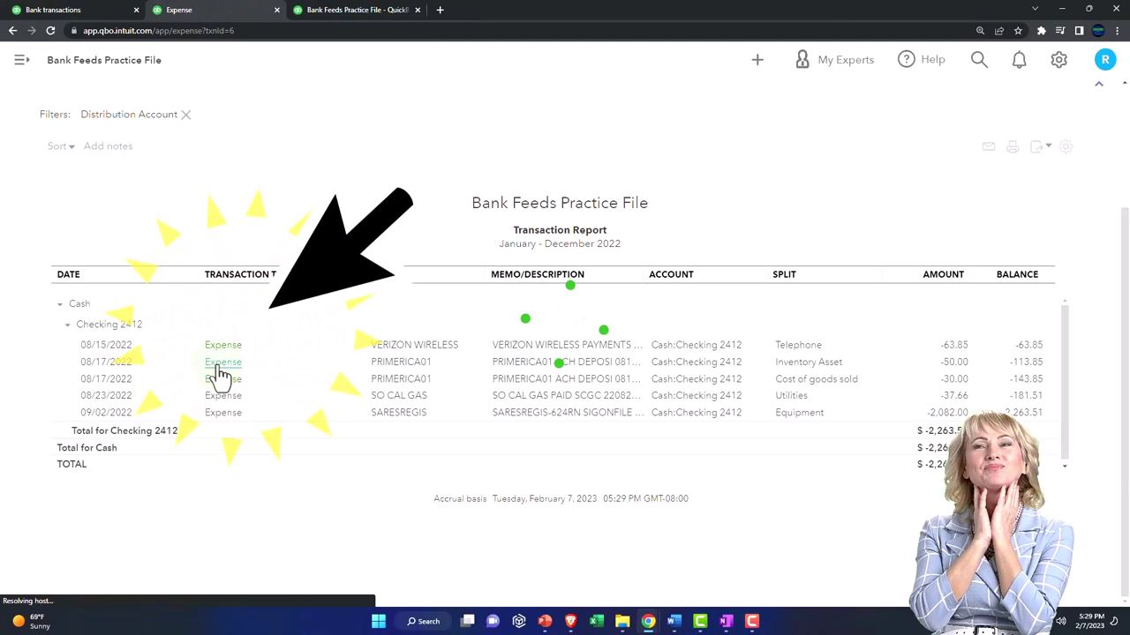
scroll(221, 378, down, 1)
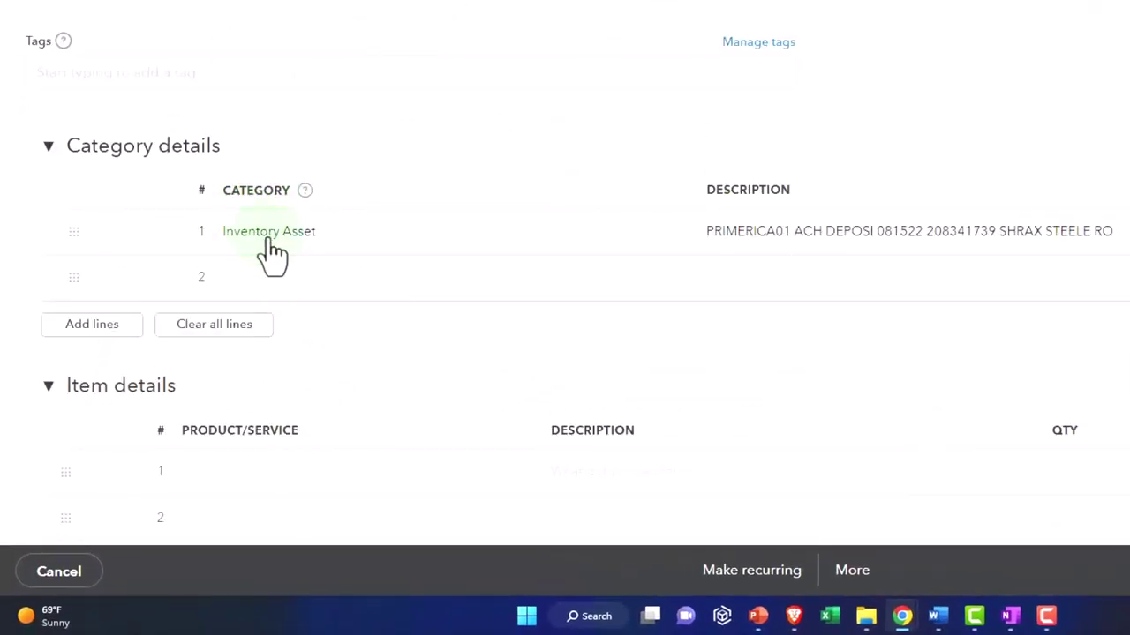
scroll(272, 256, down, 3)
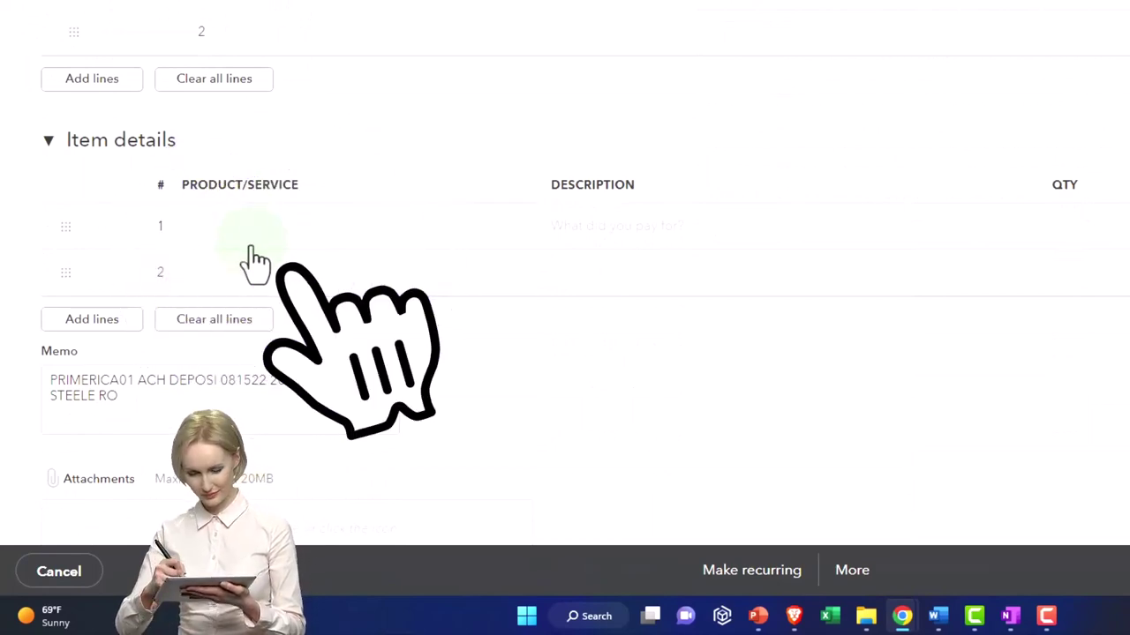
scroll(243, 264, up, 5)
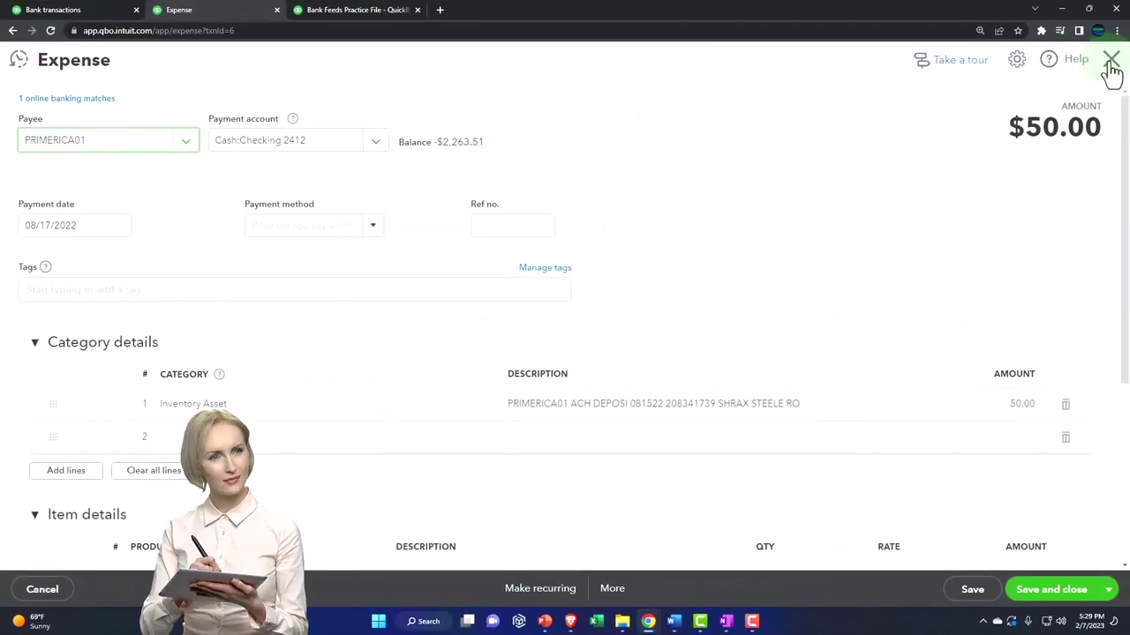
click(1111, 62)
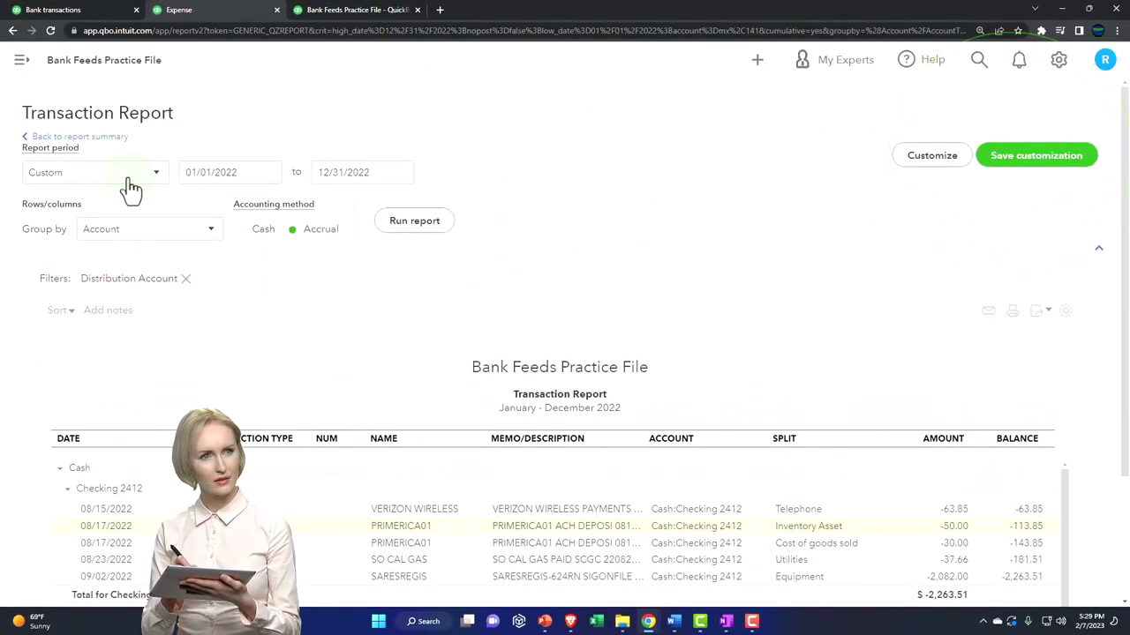
Step: Return to the Balance Sheet, examine the transactions behind the Inventory Asset amount, and go back to the report summary
click(115, 138)
scroll(194, 312, down, 3)
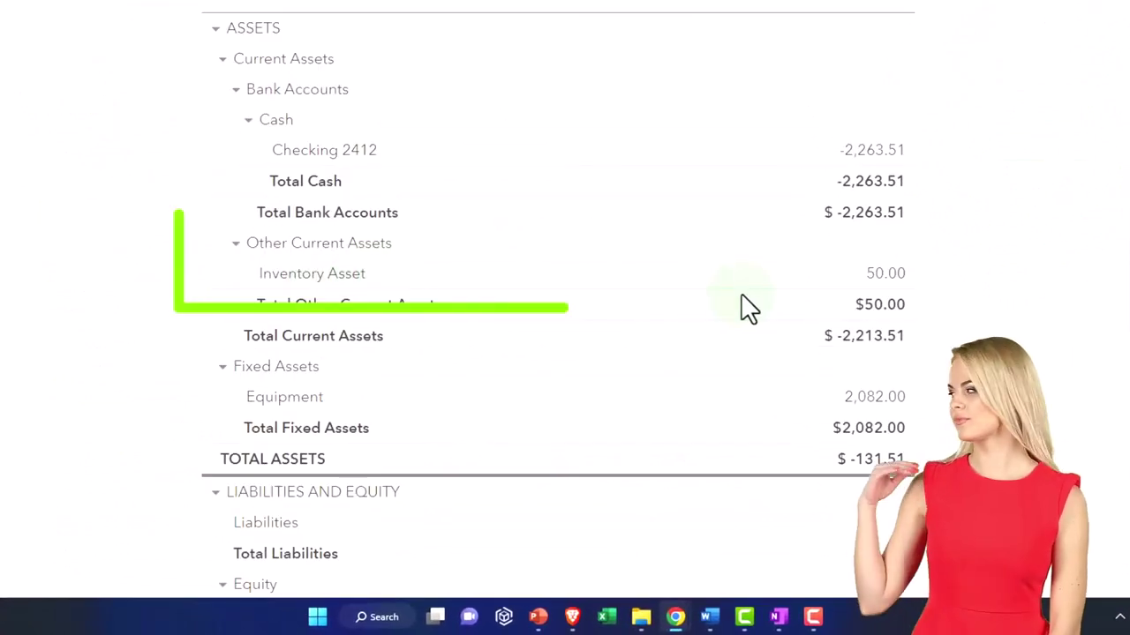
click(894, 280)
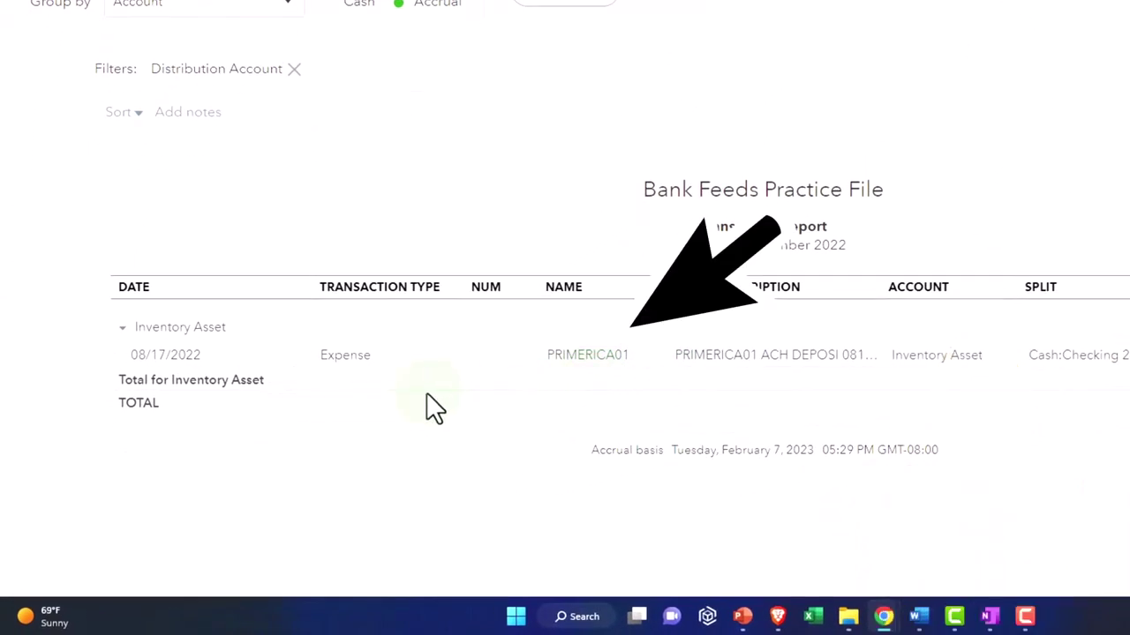
scroll(193, 370, up, 1)
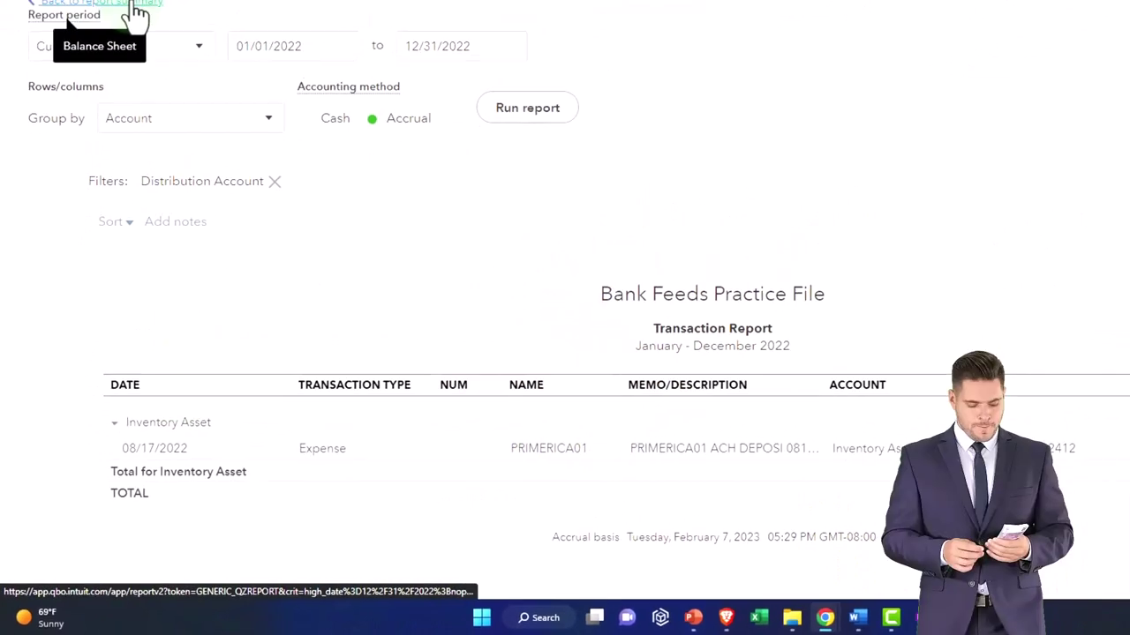
click(135, 5)
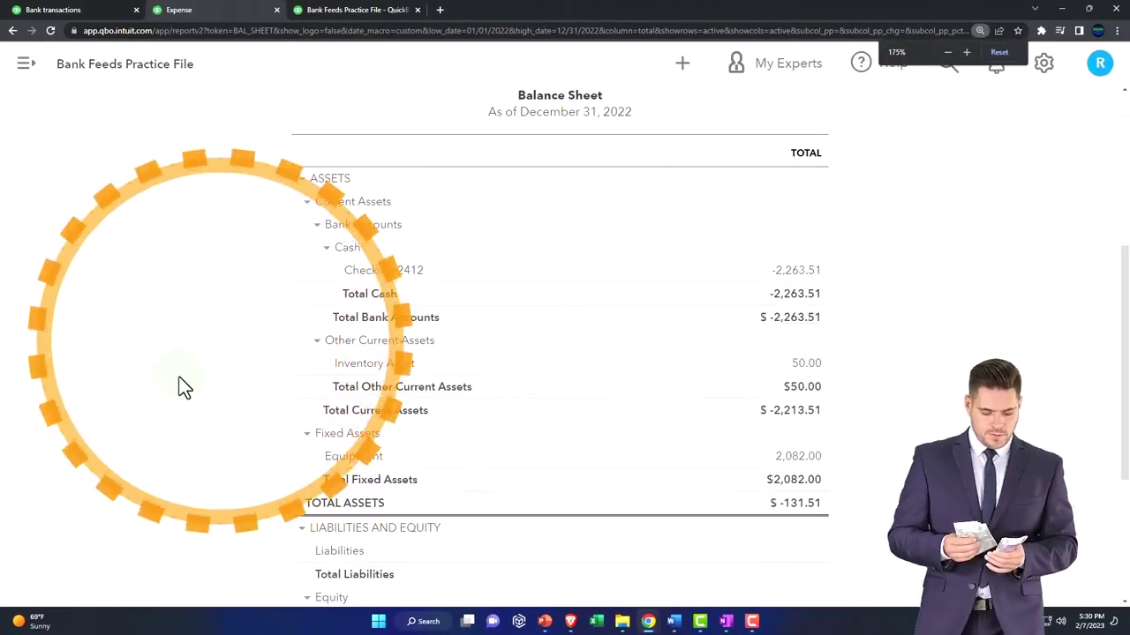